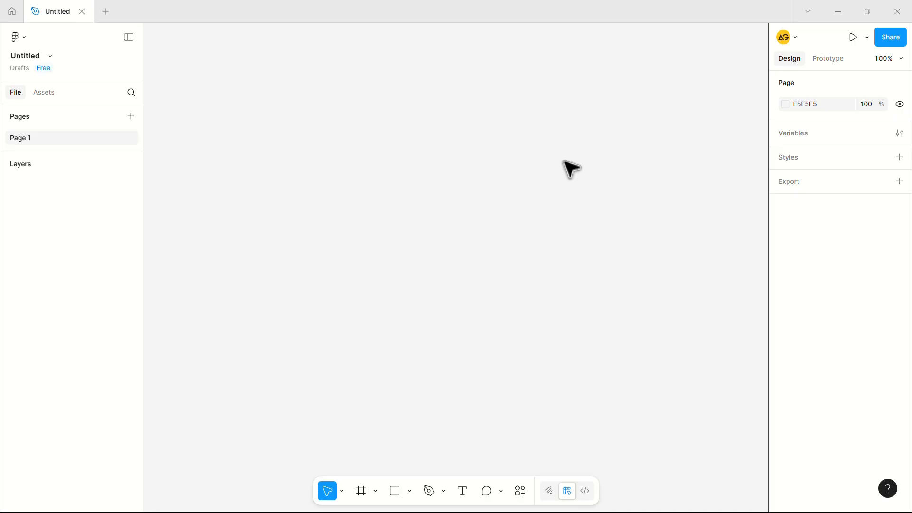
Search the plugins and widgets for Iconify and run the Iconify plugin.
{"action": "left_click", "coordinate": [521, 496]}
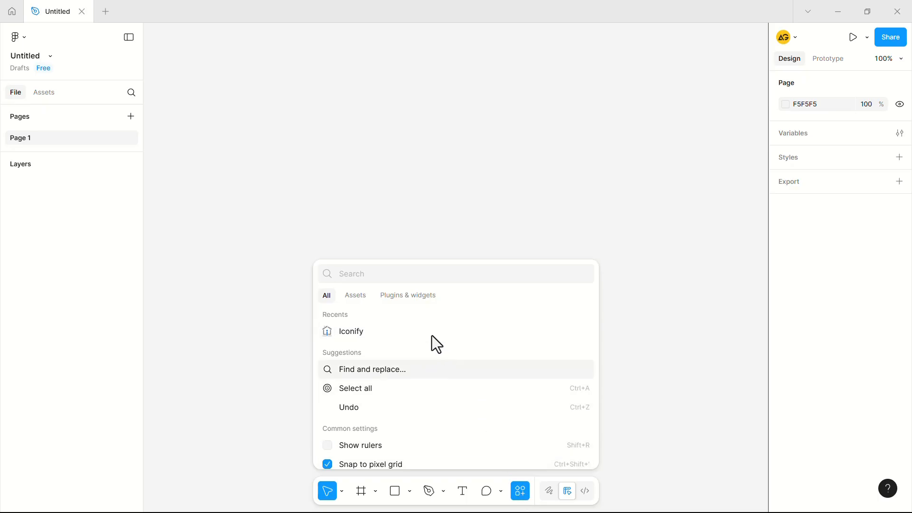
{"action": "left_click", "coordinate": [407, 295]}
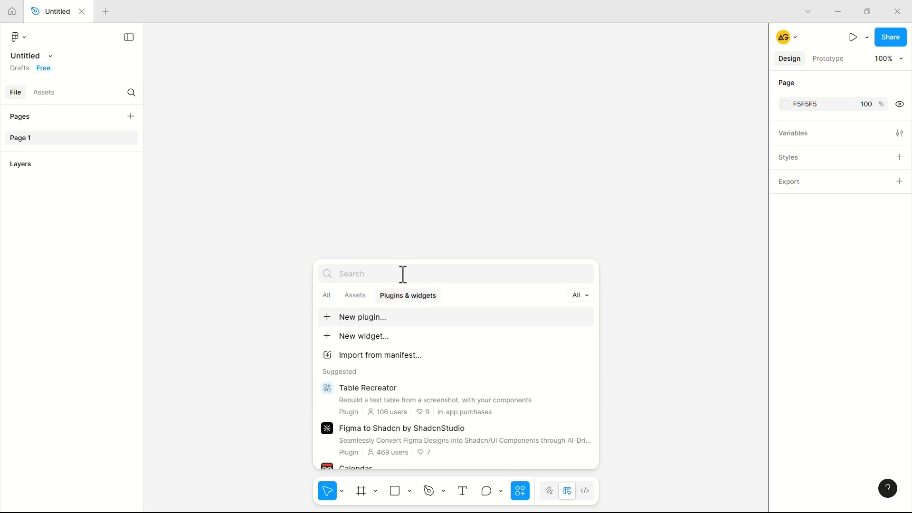
{"action": "type", "text": "inconify"}
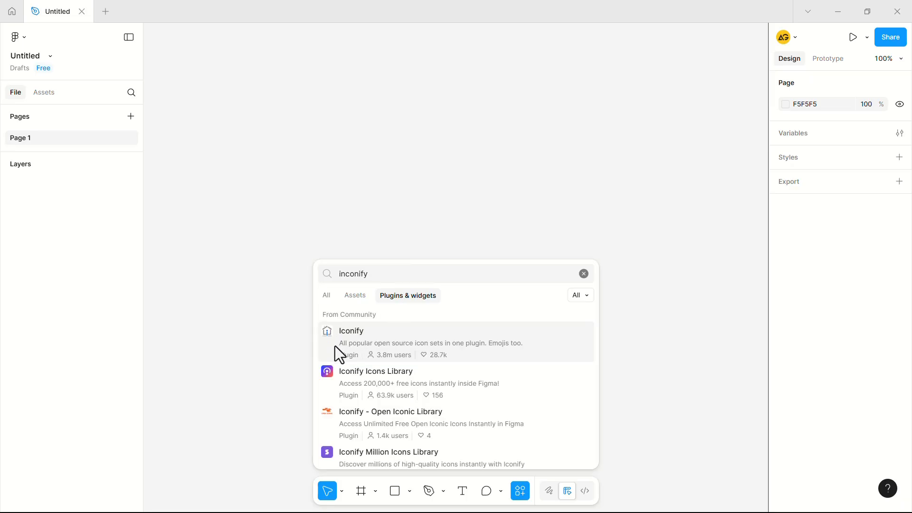
{"action": "left_click", "coordinate": [368, 340]}
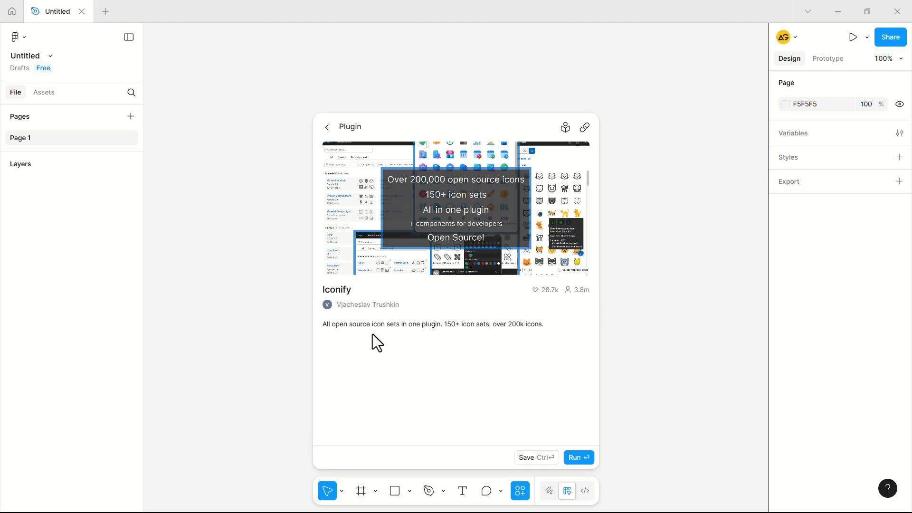
{"action": "left_click", "coordinate": [590, 460]}
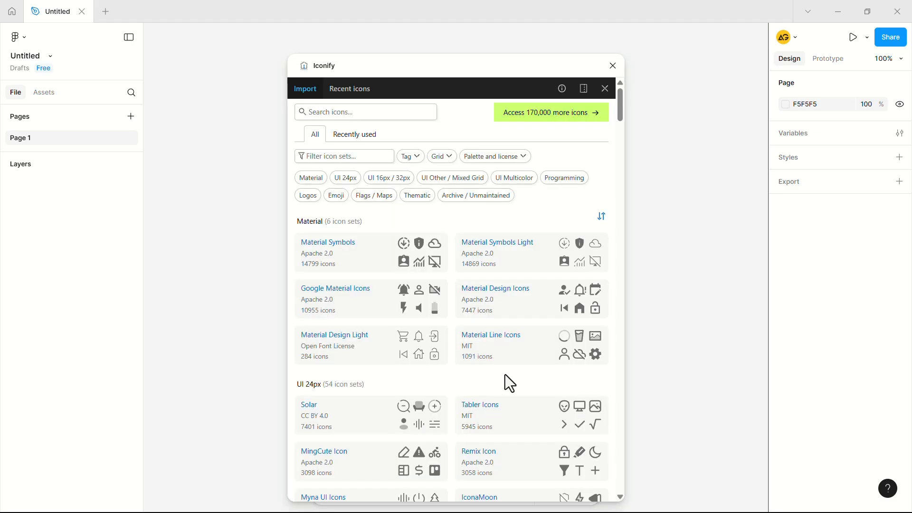
Search the icons for "check", import the first checkmark result as a component, and close the plugin.
{"action": "left_click", "coordinate": [370, 112]}
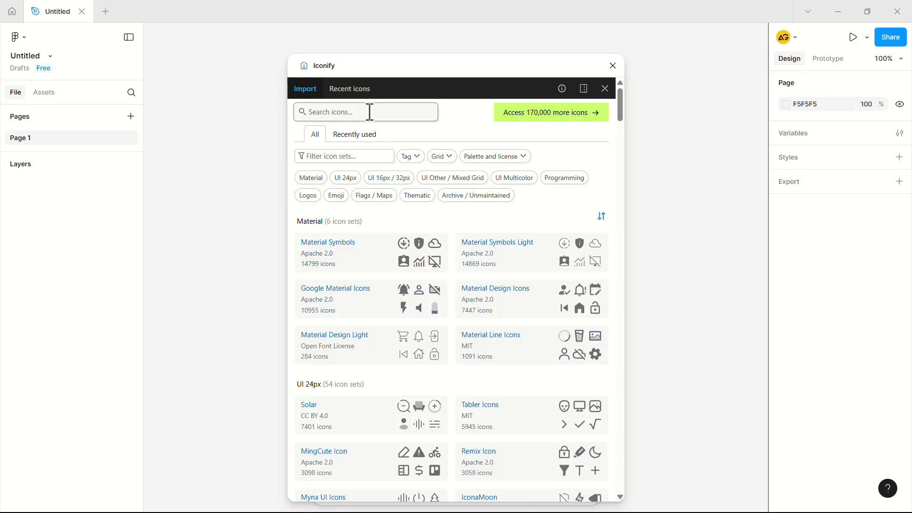
{"action": "type", "text": "check"}
{"action": "key", "text": "Return"}
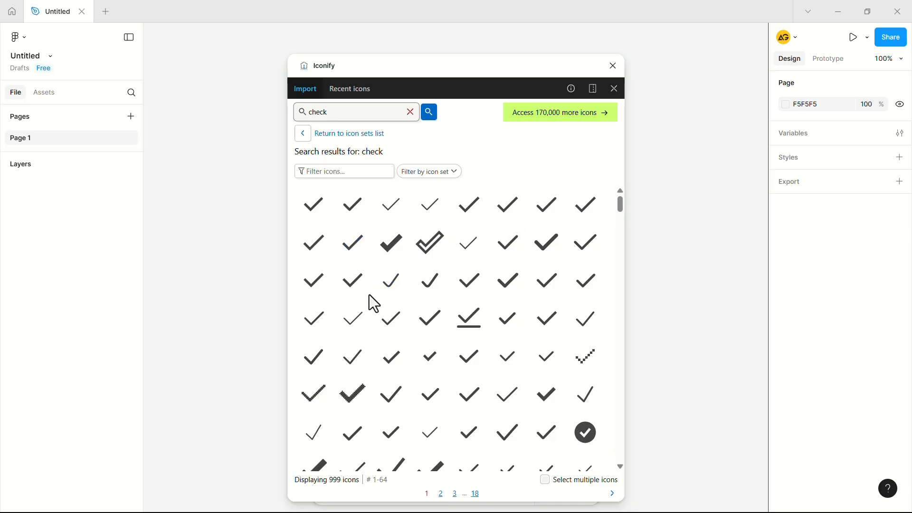
{"action": "left_click", "coordinate": [309, 206]}
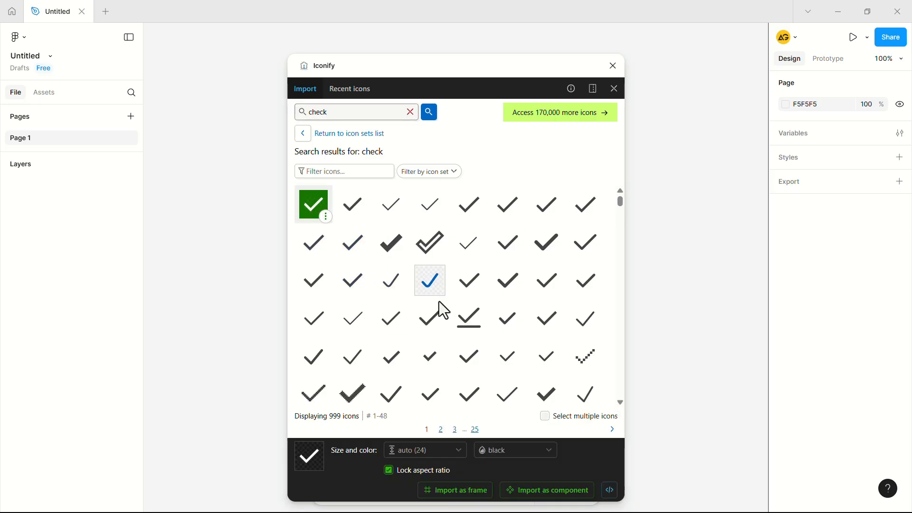
{"action": "left_click", "coordinate": [546, 490]}
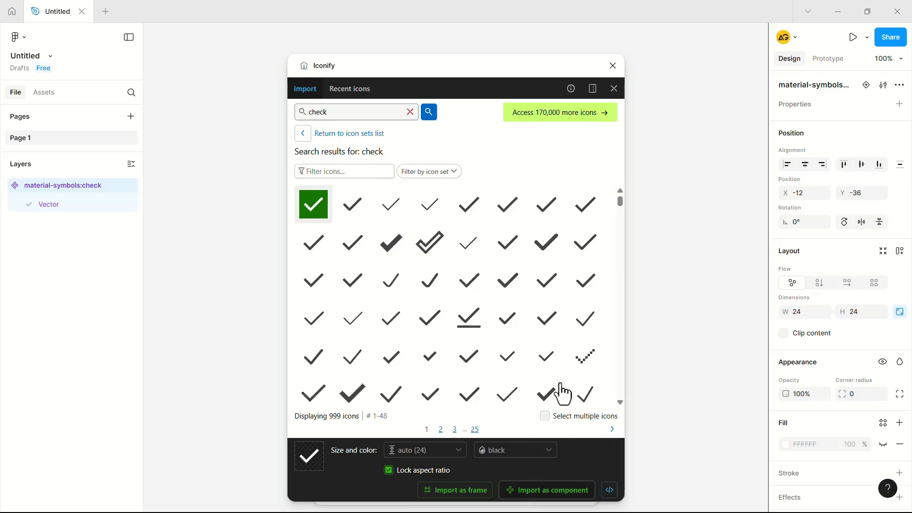
{"action": "left_click", "coordinate": [613, 65]}
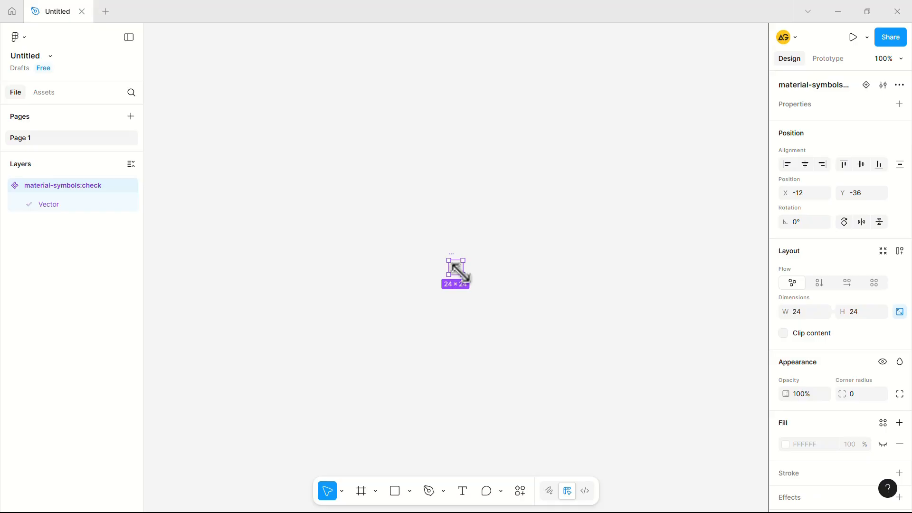
Enlarge the check icon component to 128 × 128, move it slightly up, and add auto layout to it.
{"action": "left_click_drag", "start_coordinate": [449, 260], "coordinate": [387, 199]}
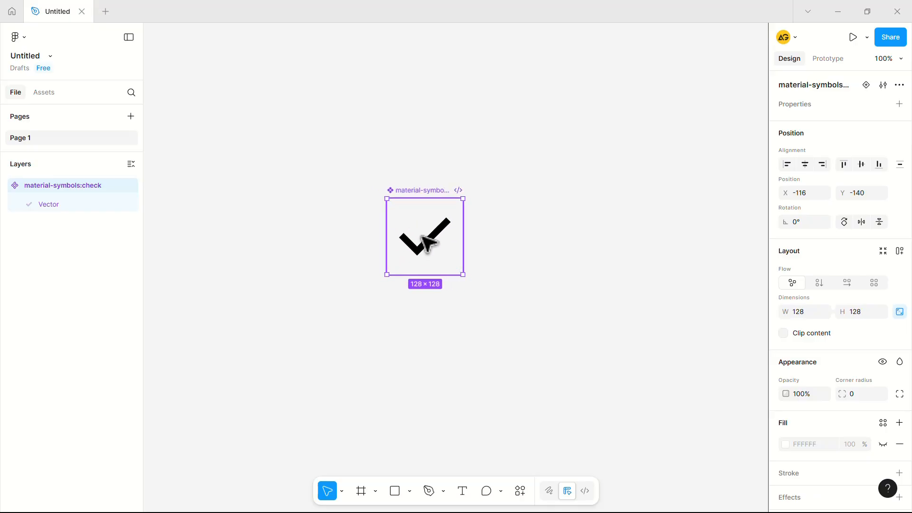
{"action": "left_click_drag", "start_coordinate": [421, 240], "coordinate": [424, 208]}
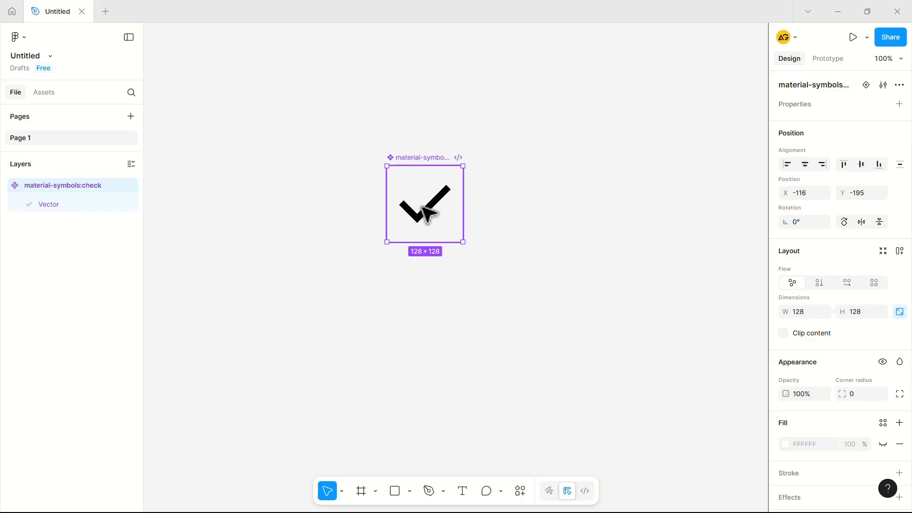
{"action": "right_click", "coordinate": [425, 216]}
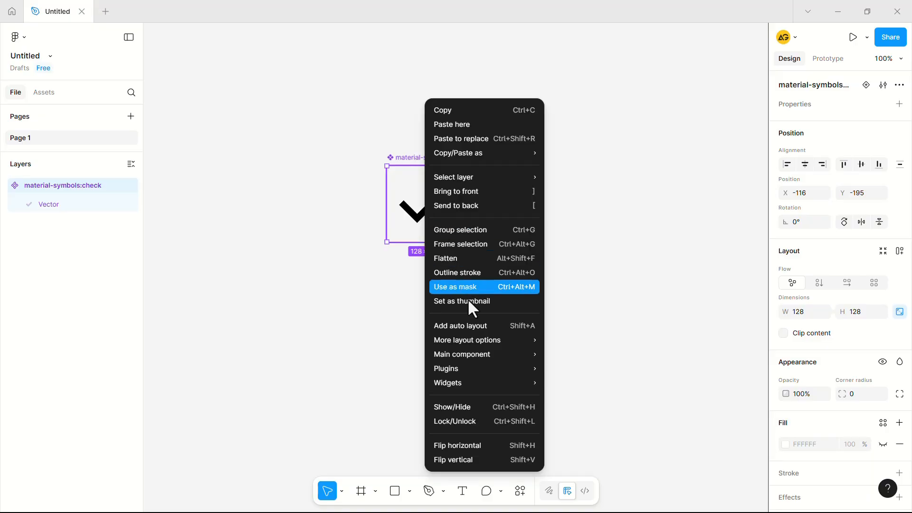
{"action": "left_click", "coordinate": [467, 326]}
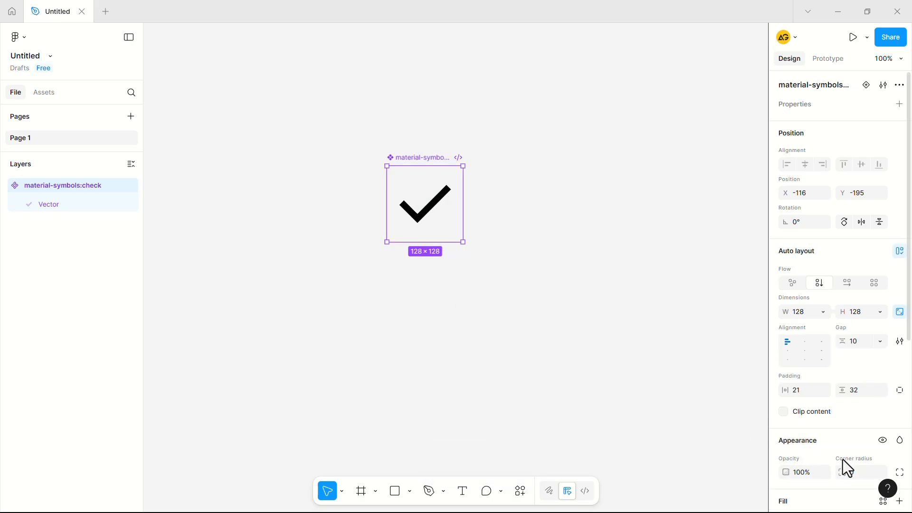
Give the check component a black 000000 inside stroke of weight 3 and a corner radius of 20.
{"action": "scroll", "coordinate": [856, 469], "scroll_direction": "down", "scroll_amount": 5}
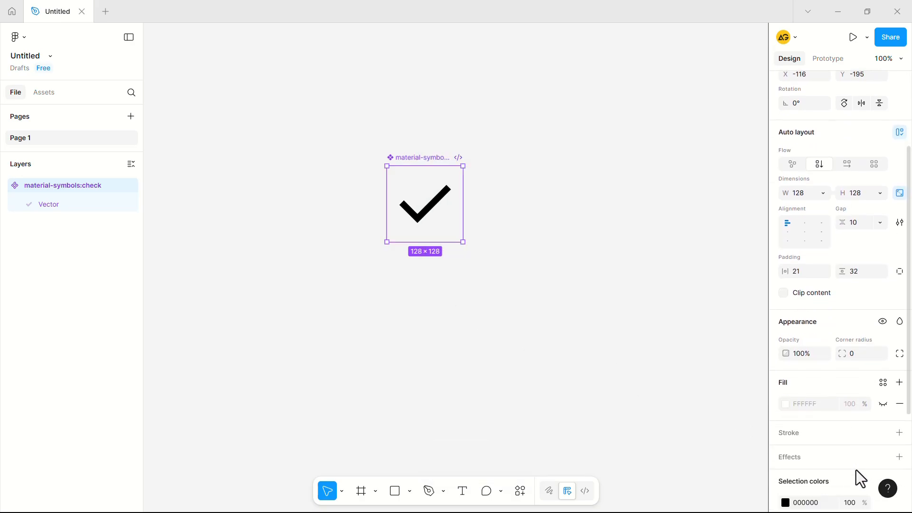
{"action": "left_click", "coordinate": [786, 438]}
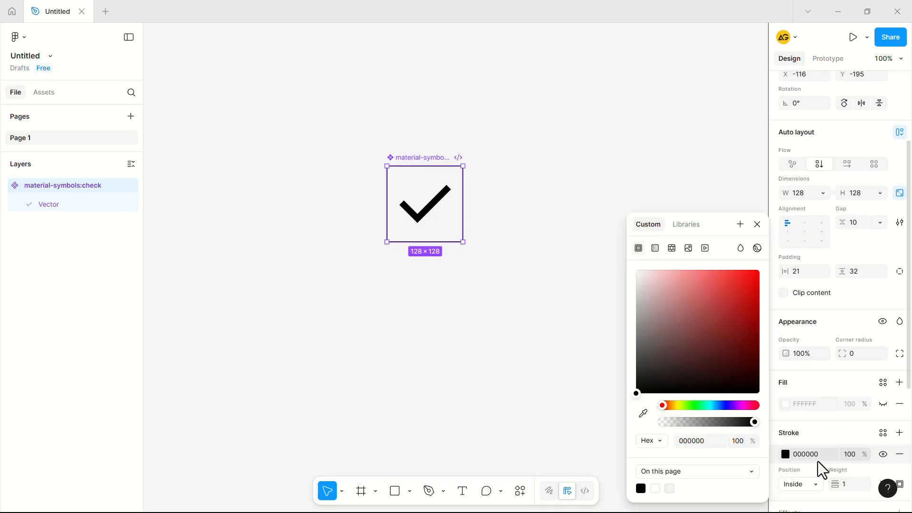
{"action": "type", "text": "3"}
{"action": "key", "text": "Return"}
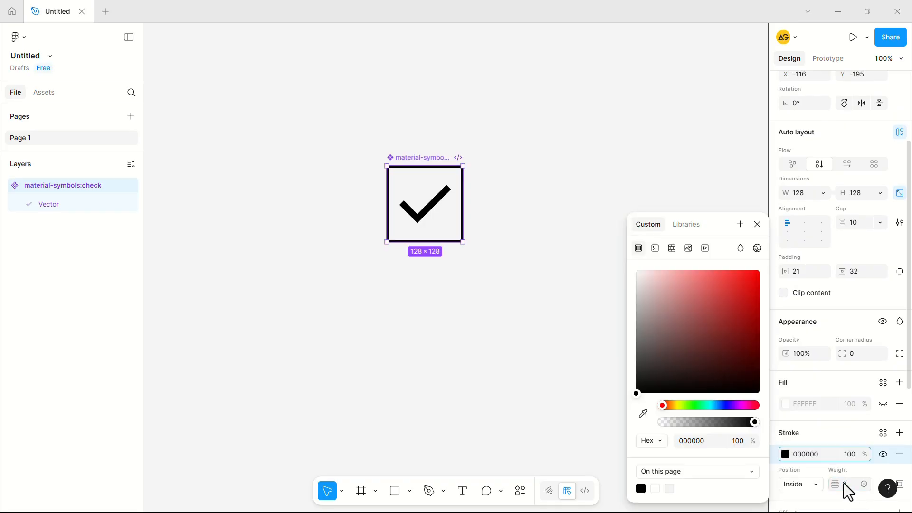
{"action": "left_click", "coordinate": [853, 355]}
{"action": "type", "text": "20"}
{"action": "key", "text": "Return"}
{"action": "left_click", "coordinate": [854, 374]}
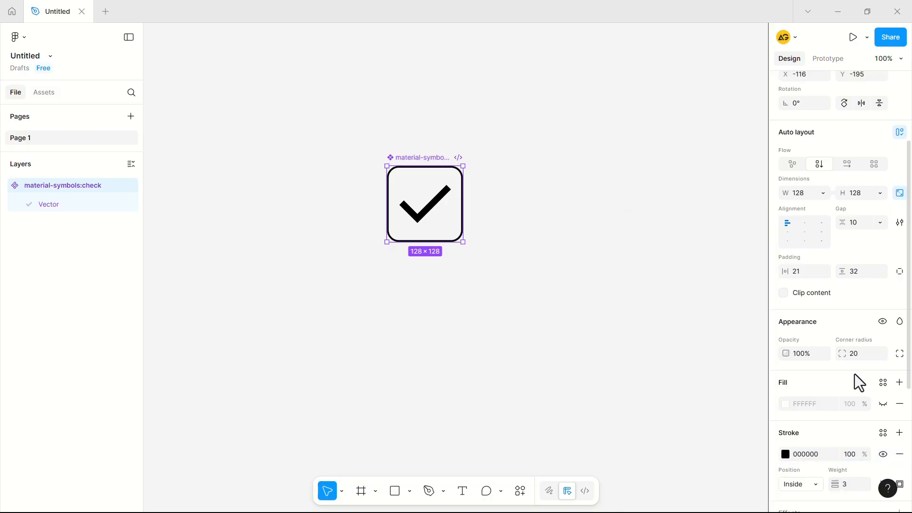
Give the check component a visible white FFFFFF fill.
{"action": "left_click", "coordinate": [785, 406]}
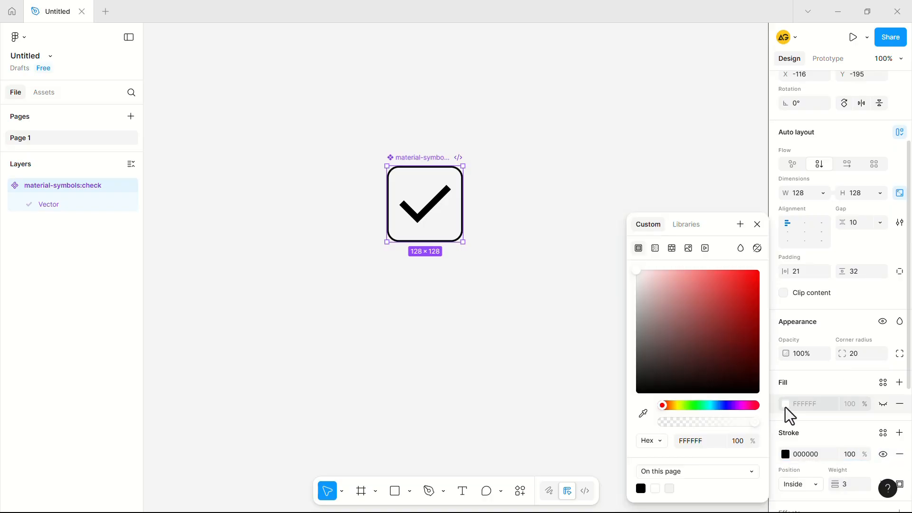
{"action": "left_click_drag", "start_coordinate": [637, 271], "coordinate": [626, 253]}
{"action": "left_click", "coordinate": [757, 224]}
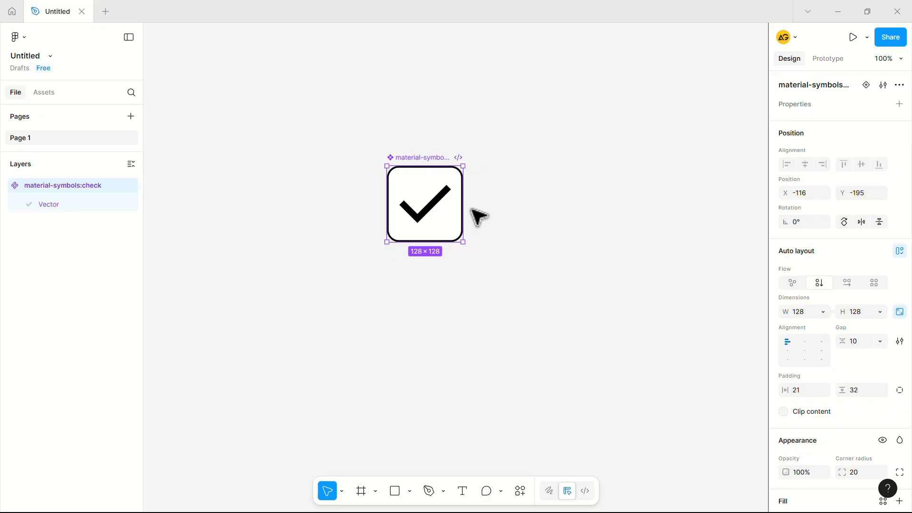
Add a second variant to the check component and recolor the Default variant's checkmark to white FFFFFF.
{"action": "left_click", "coordinate": [865, 85]}
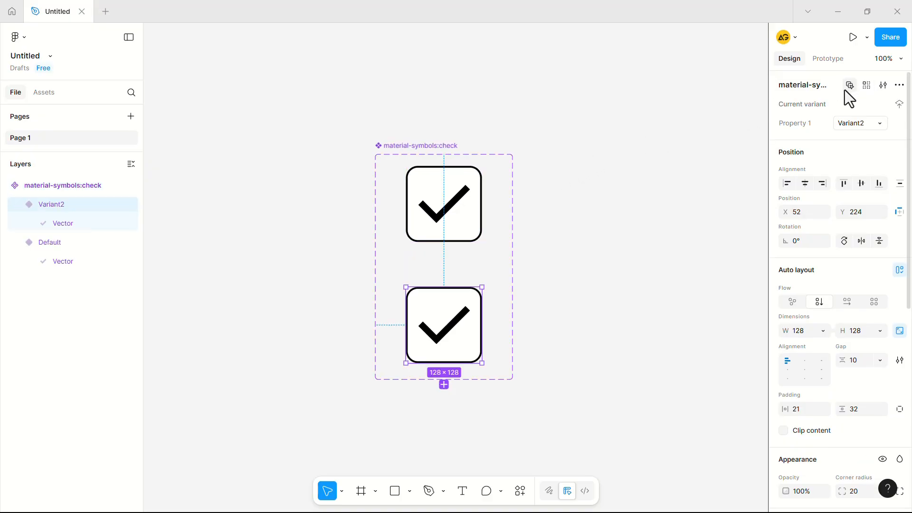
{"action": "left_click", "coordinate": [648, 213]}
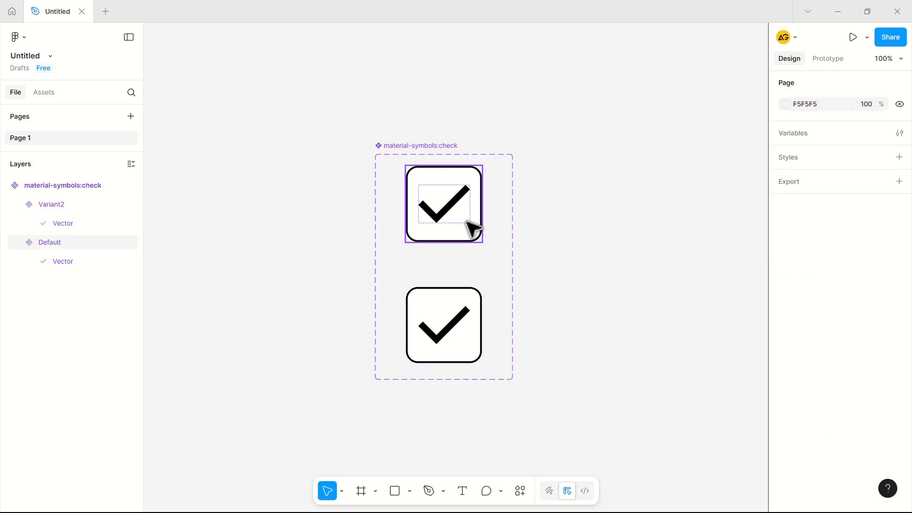
{"action": "double_click", "coordinate": [445, 208]}
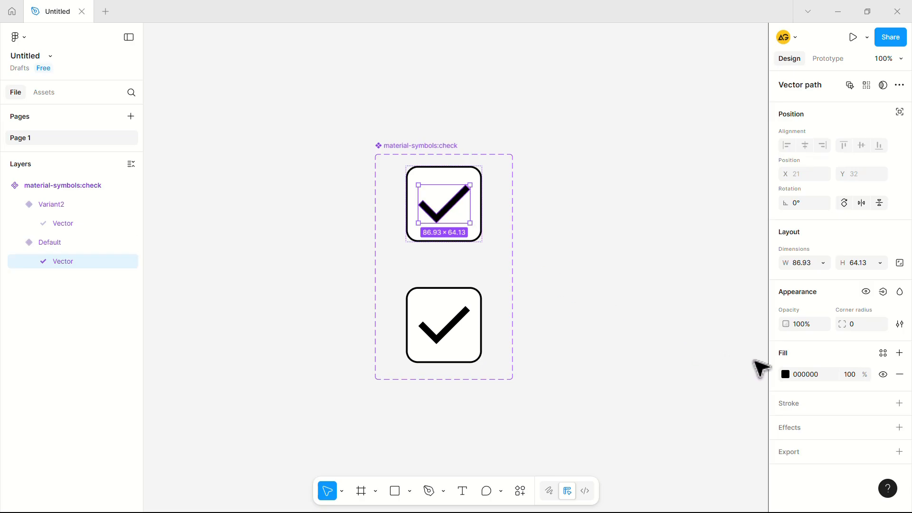
{"action": "left_click", "coordinate": [785, 374]}
{"action": "left_click_drag", "start_coordinate": [642, 271], "coordinate": [625, 269]}
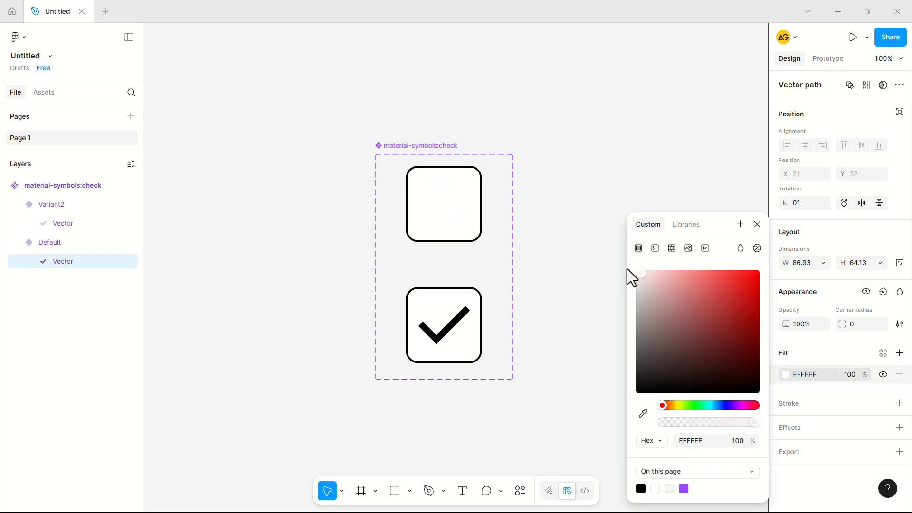
{"action": "left_click", "coordinate": [567, 232]}
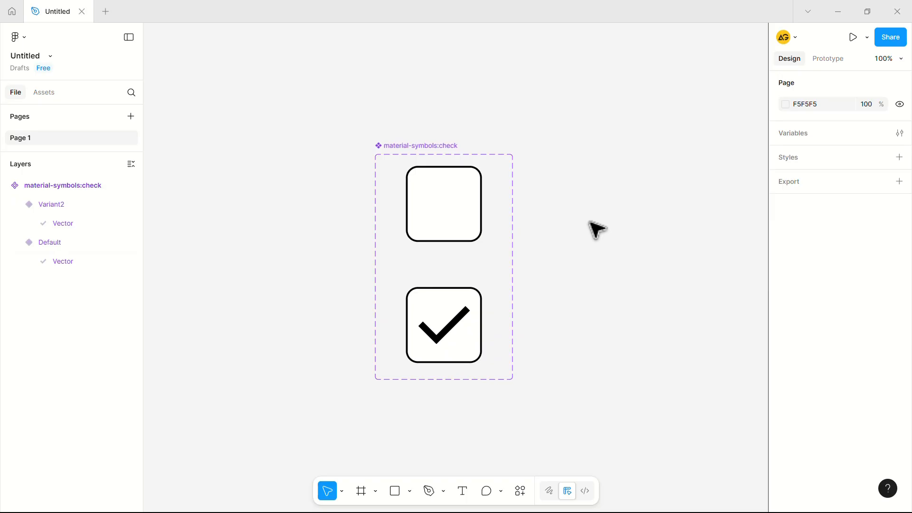
Set the second variant's box fill to light blue 87A7F7 and remove its stroke.
{"action": "left_click", "coordinate": [466, 356]}
{"action": "scroll", "coordinate": [845, 377], "scroll_direction": "down", "scroll_amount": 4}
{"action": "left_click", "coordinate": [785, 363]}
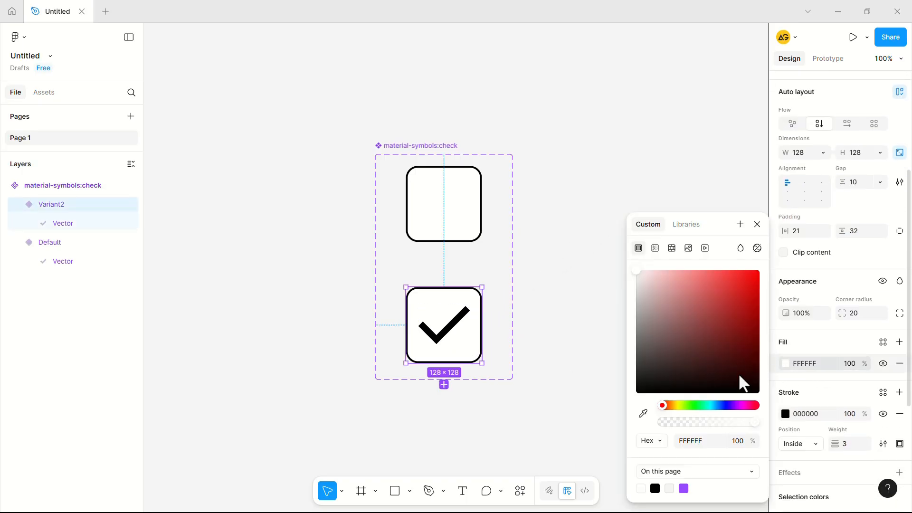
{"action": "left_click_drag", "start_coordinate": [662, 405], "coordinate": [719, 405]}
{"action": "left_click_drag", "start_coordinate": [735, 309], "coordinate": [692, 273]}
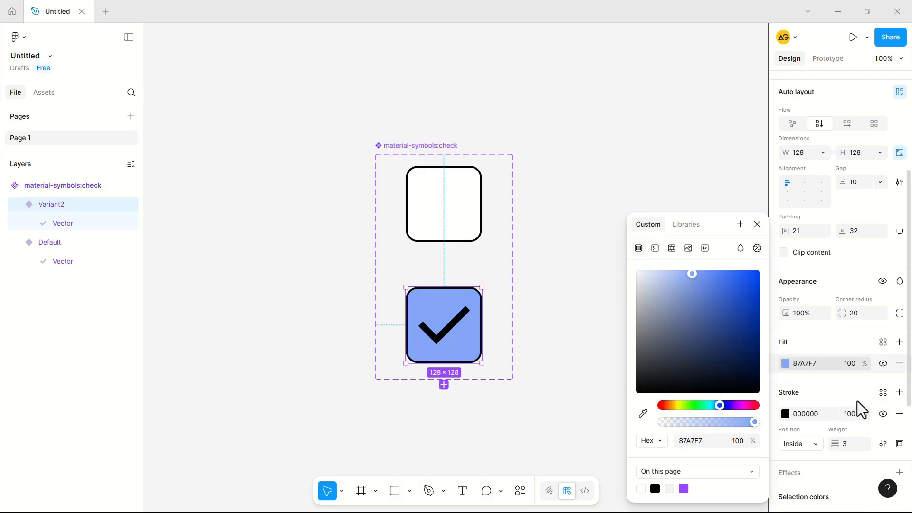
{"action": "left_click", "coordinate": [899, 414]}
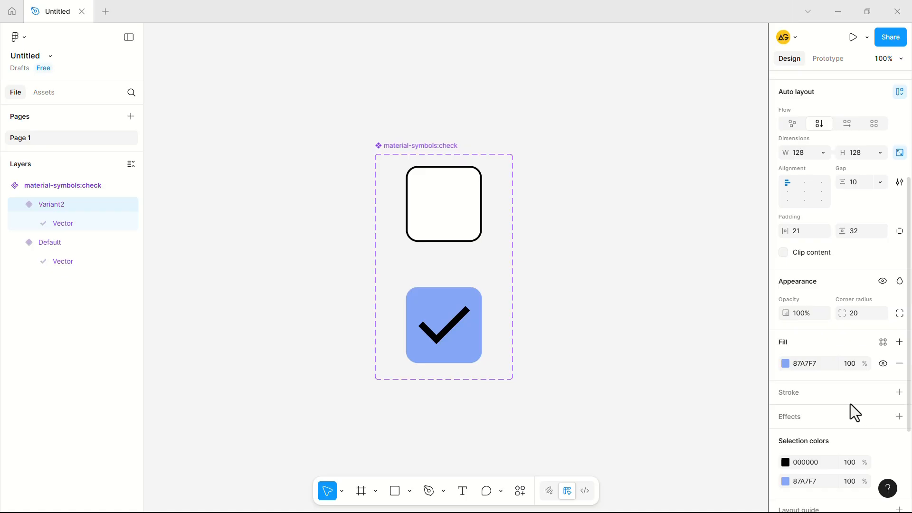
Recolor the checkmark inside the blue variant to white FFFFFF.
{"action": "left_click", "coordinate": [439, 339]}
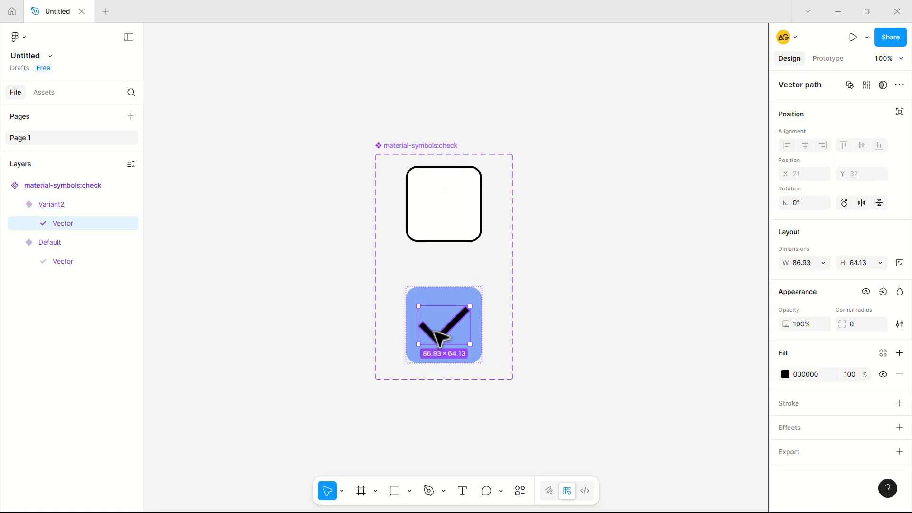
{"action": "left_click", "coordinate": [786, 374]}
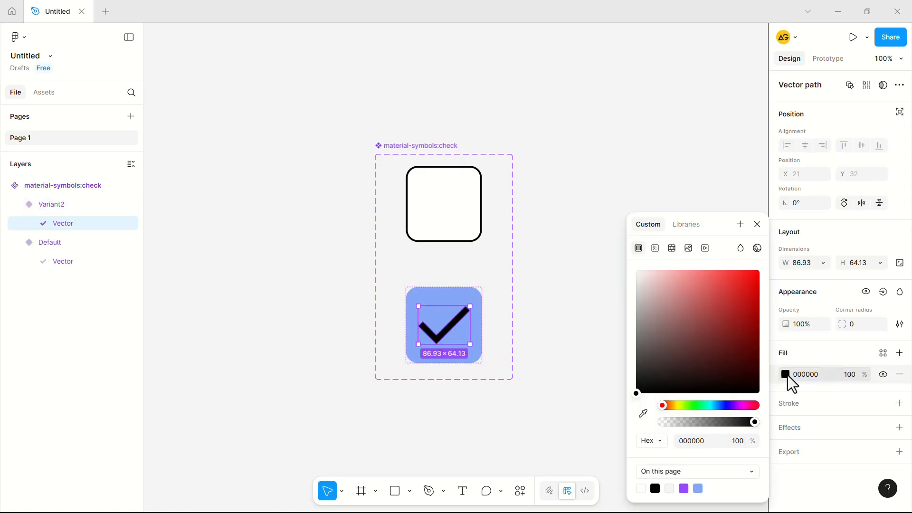
{"action": "left_click_drag", "start_coordinate": [664, 290], "coordinate": [635, 269]}
{"action": "left_click", "coordinate": [757, 225]}
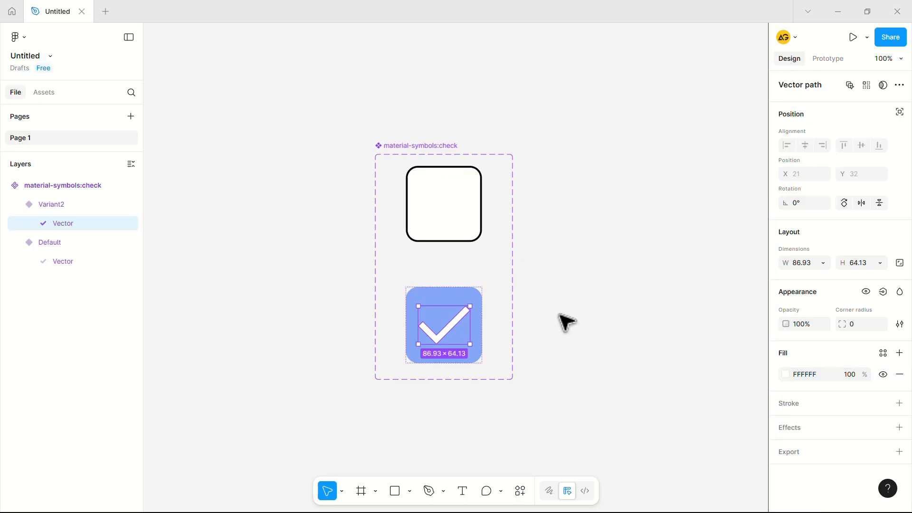
Rename the component set as "Check Box".
{"action": "double_click", "coordinate": [419, 145]}
{"action": "type", "text": "Check Box"}
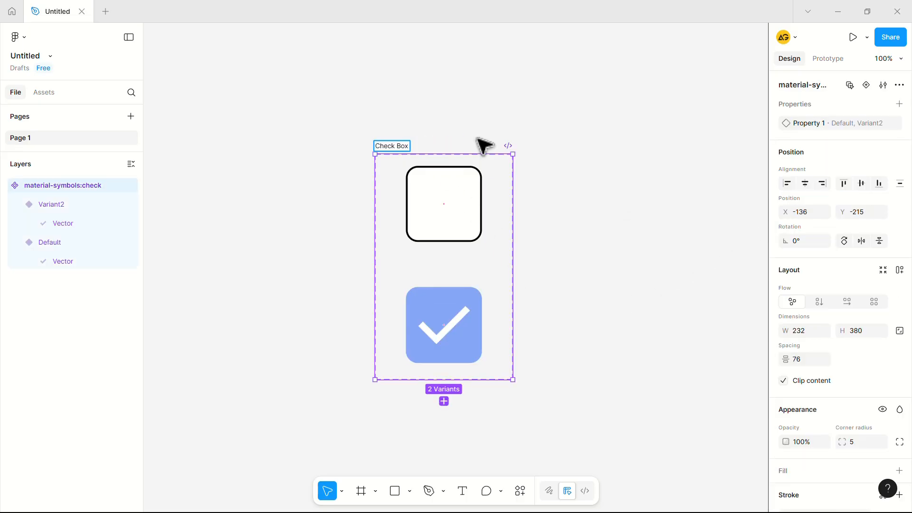
{"action": "key", "text": "Return"}
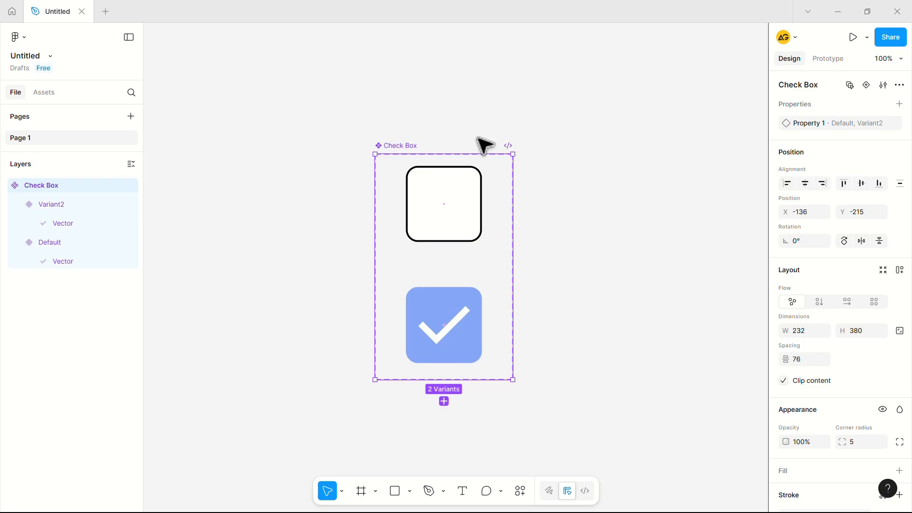
Add a prototype interaction from the Default variant that changes to Variant2 on click with Instant animation.
{"action": "left_click", "coordinate": [827, 59]}
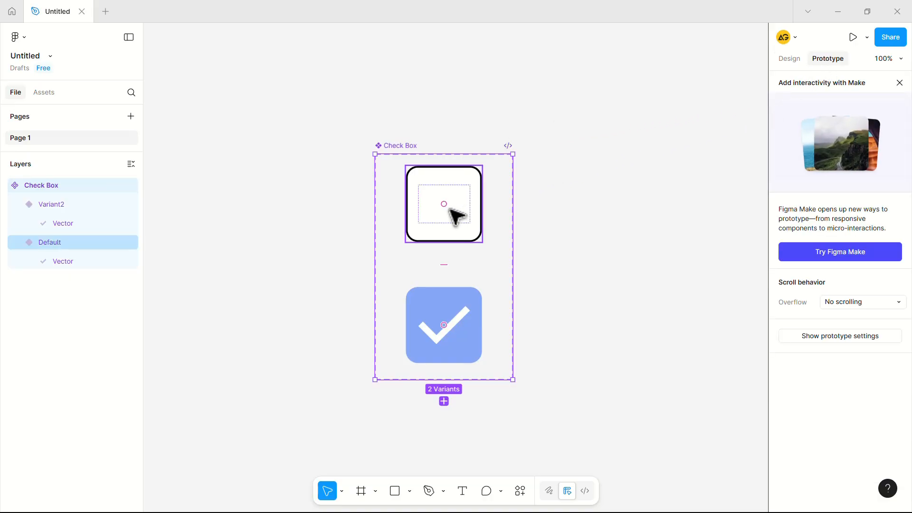
{"action": "left_click", "coordinate": [473, 225]}
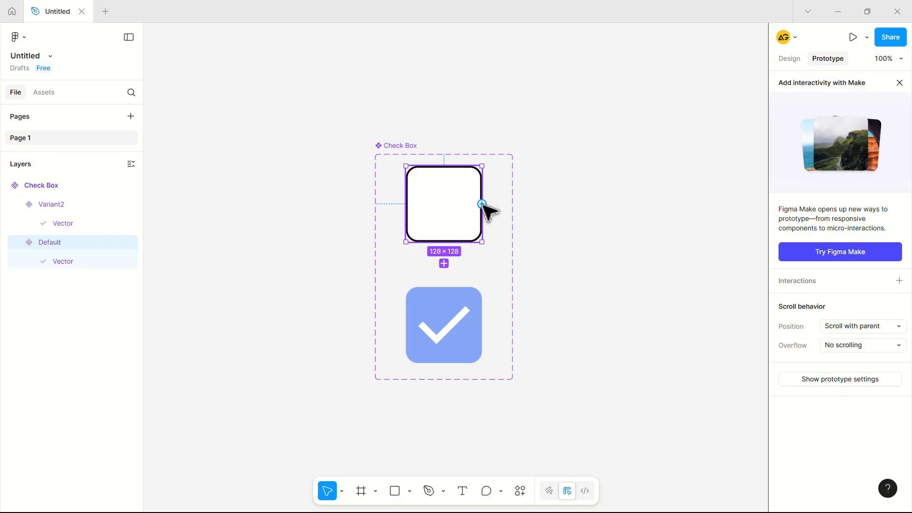
{"action": "left_click_drag", "start_coordinate": [482, 205], "coordinate": [470, 330]}
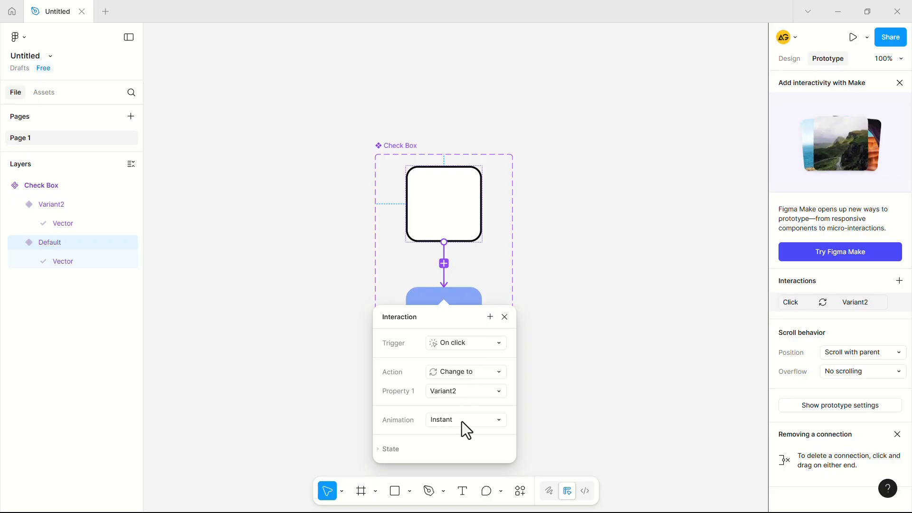
{"action": "key", "text": "Escape"}
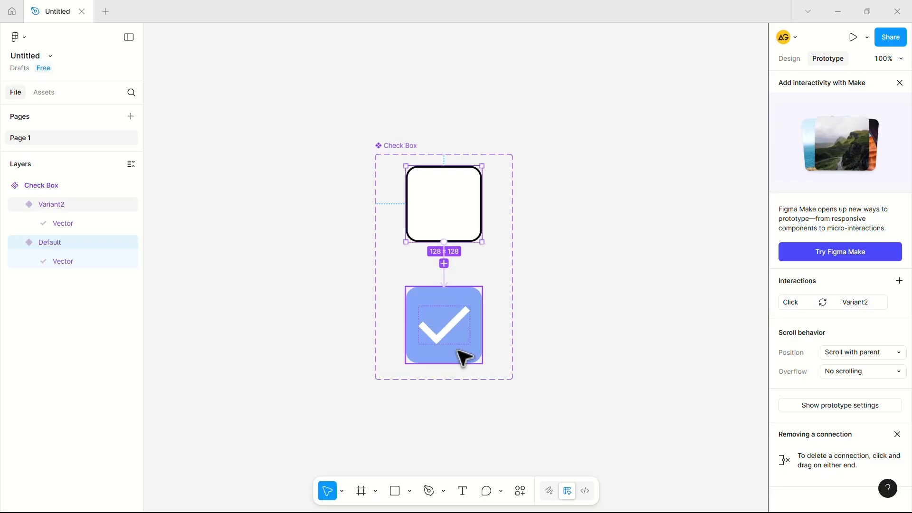
Add a return interaction from the blue Variant2 that changes to Default on click with Instant animation.
{"action": "left_click", "coordinate": [463, 361]}
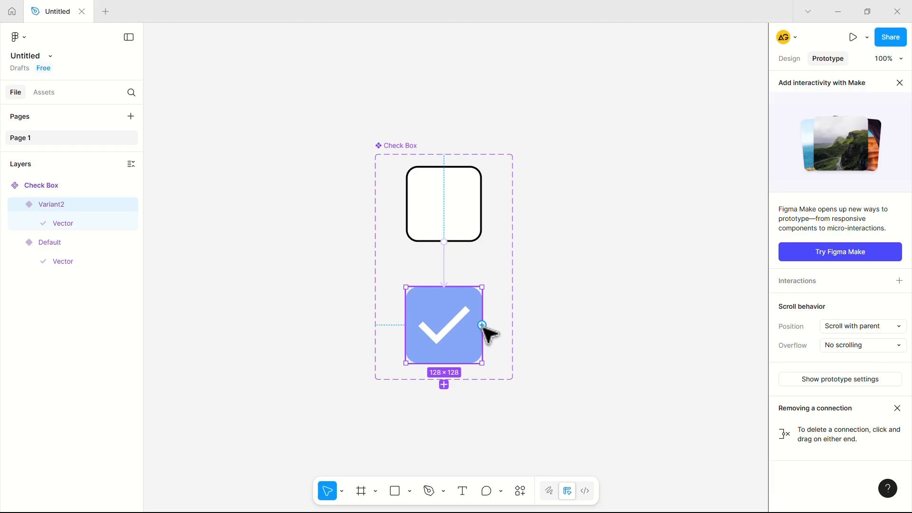
{"action": "left_click_drag", "start_coordinate": [481, 324], "coordinate": [455, 240]}
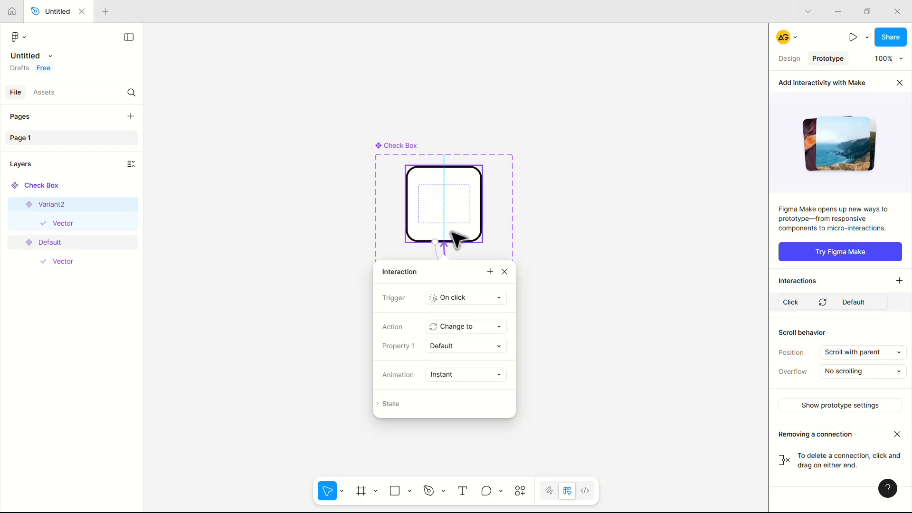
{"action": "key", "text": "Escape"}
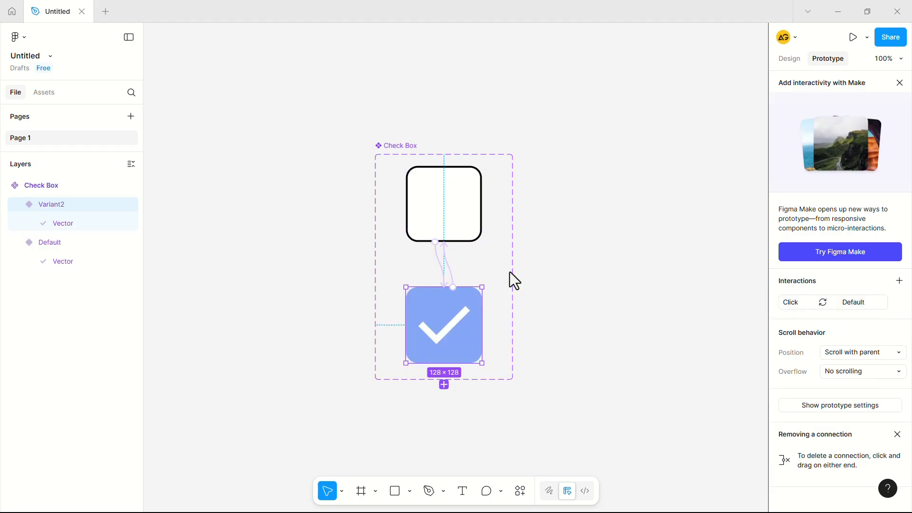
Draw a frame about 351 × 498 beside the component set and place a Check Box instance from the file's assets at its centre.
{"action": "left_click", "coordinate": [361, 492]}
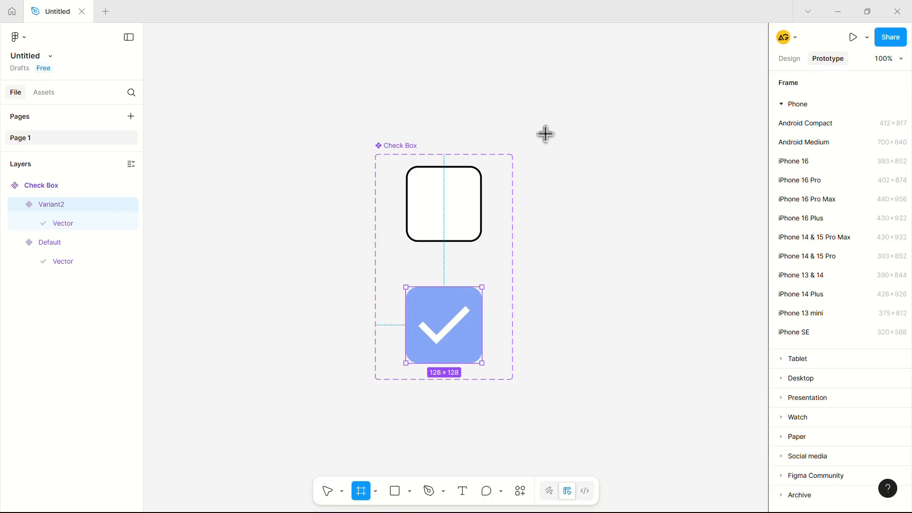
{"action": "left_click_drag", "start_coordinate": [534, 114], "coordinate": [743, 410]}
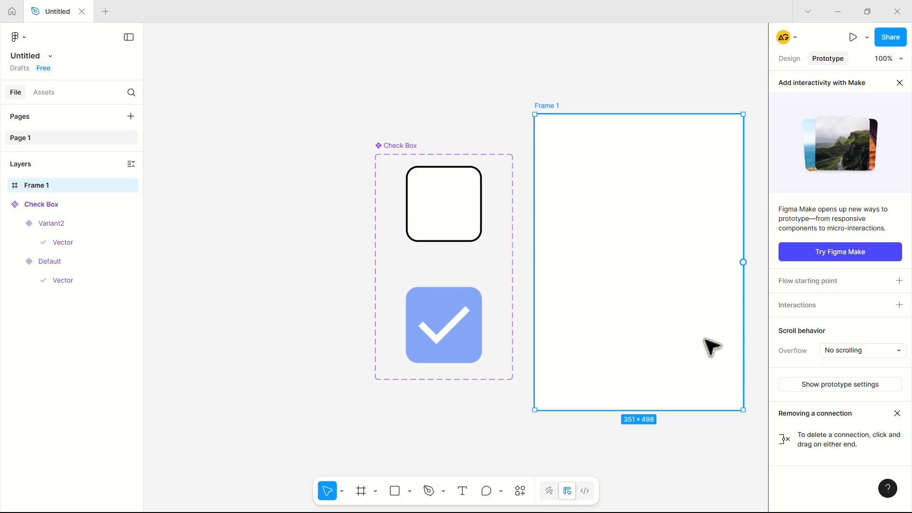
{"action": "left_click", "coordinate": [43, 93]}
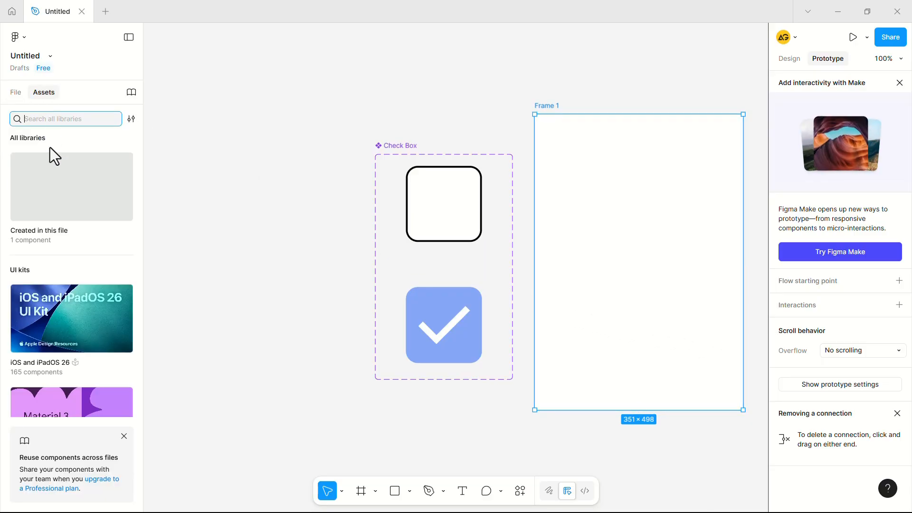
{"action": "left_click", "coordinate": [44, 236]}
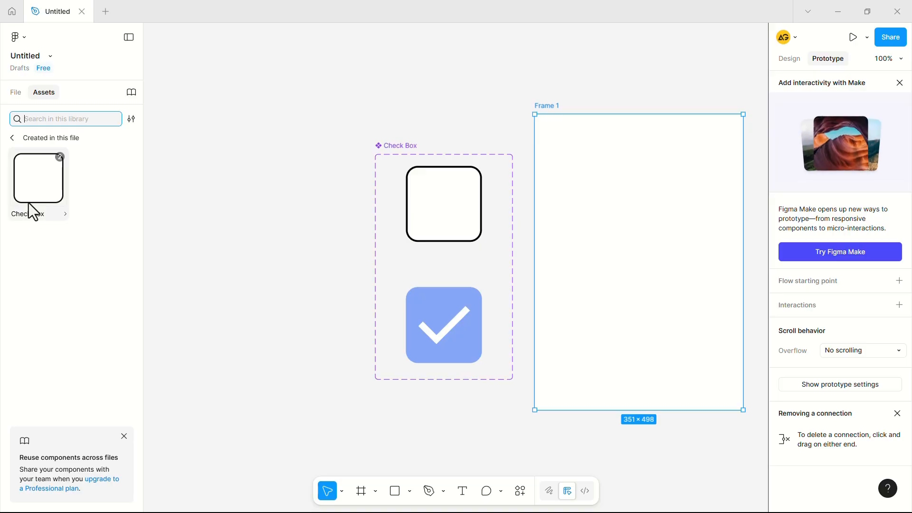
{"action": "left_click_drag", "start_coordinate": [28, 202], "coordinate": [633, 284]}
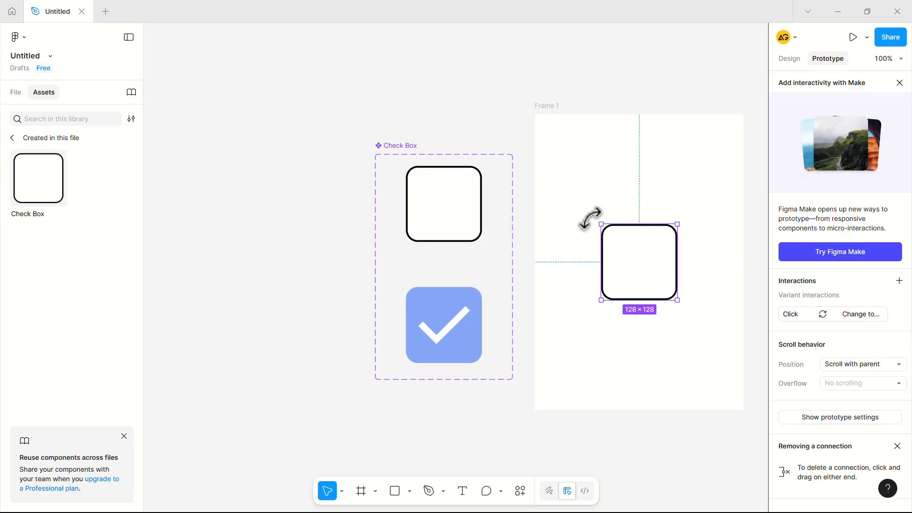
Run the prototype preview of the new frame and toggle the check box repeatedly to test switching between both variants.
{"action": "left_click", "coordinate": [544, 107]}
{"action": "left_click", "coordinate": [853, 37]}
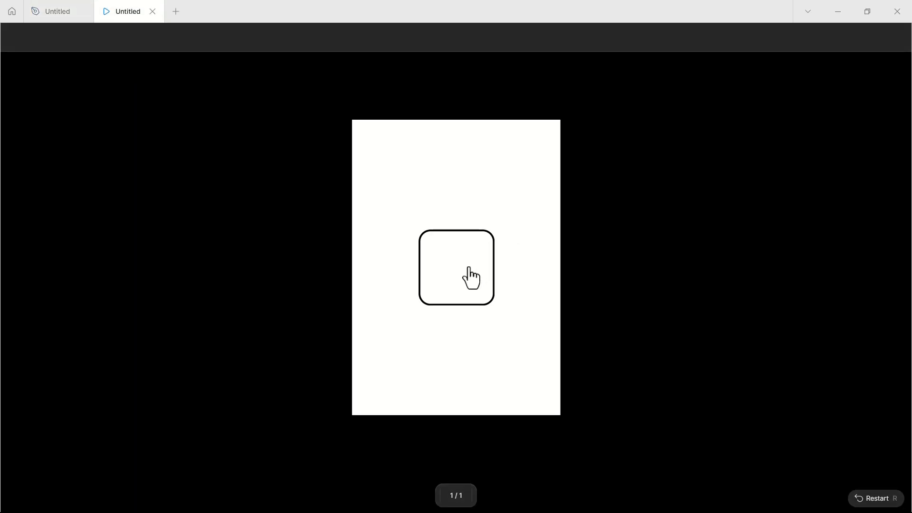
{"action": "left_click", "coordinate": [472, 277]}
{"action": "left_click", "coordinate": [472, 280]}
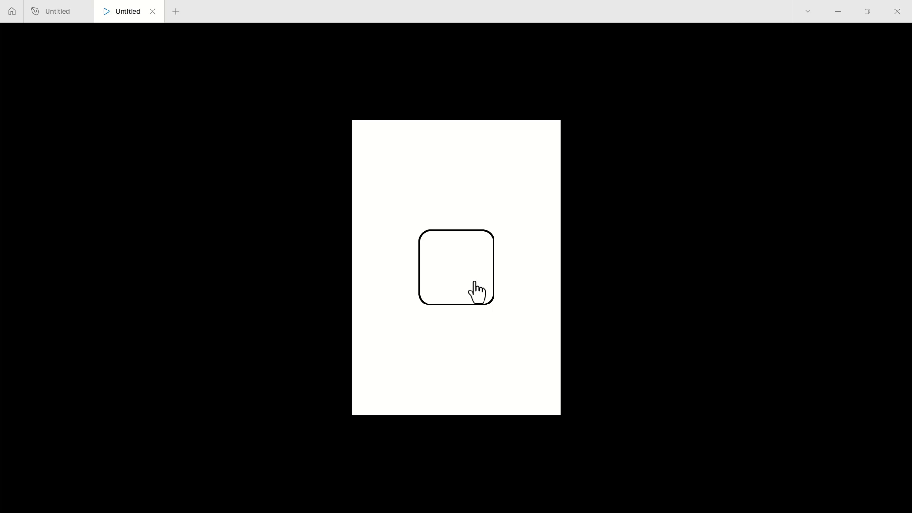
{"action": "left_click", "coordinate": [475, 291]}
{"action": "left_click", "coordinate": [476, 291]}
{"action": "left_click", "coordinate": [476, 291]}
{"action": "left_click", "coordinate": [477, 291]}
{"action": "left_click", "coordinate": [476, 291]}
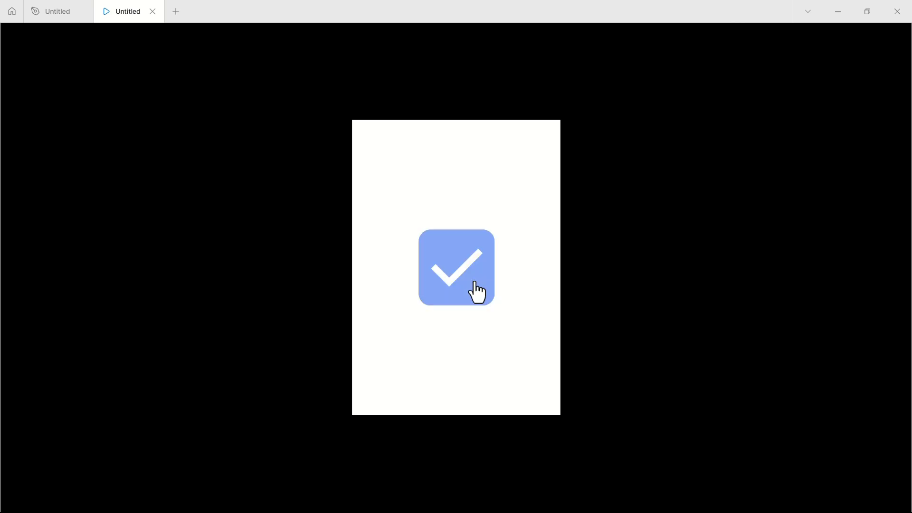
{"action": "left_click", "coordinate": [476, 292]}
{"action": "left_click", "coordinate": [476, 291]}
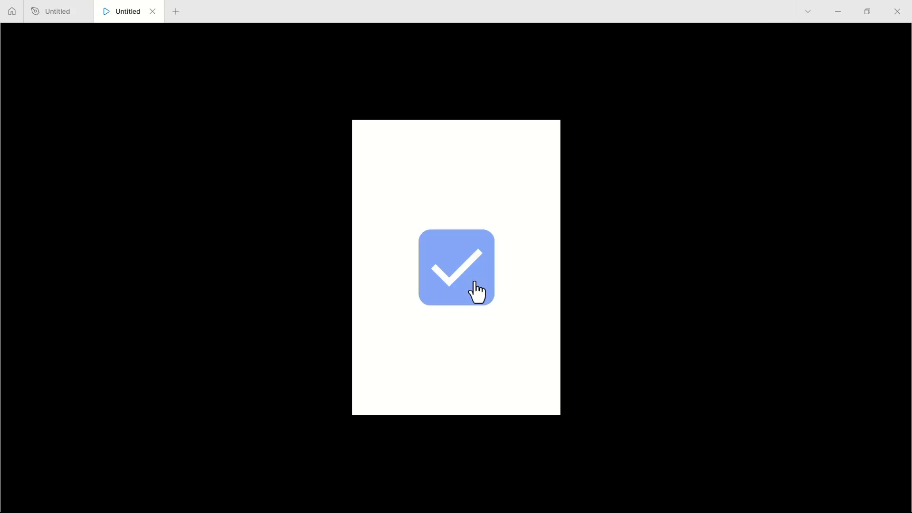